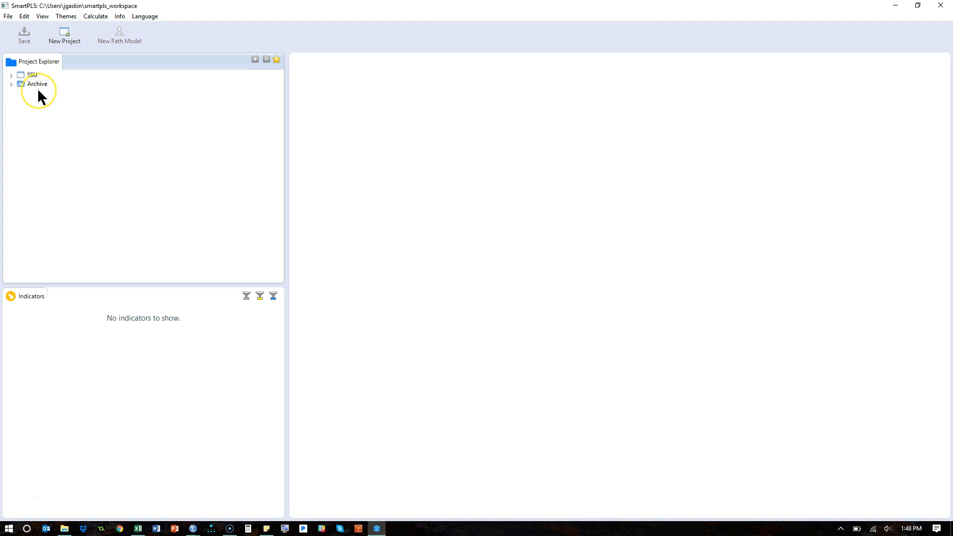
- Create a new project named MyAwesomeProject
left_click(68, 40)
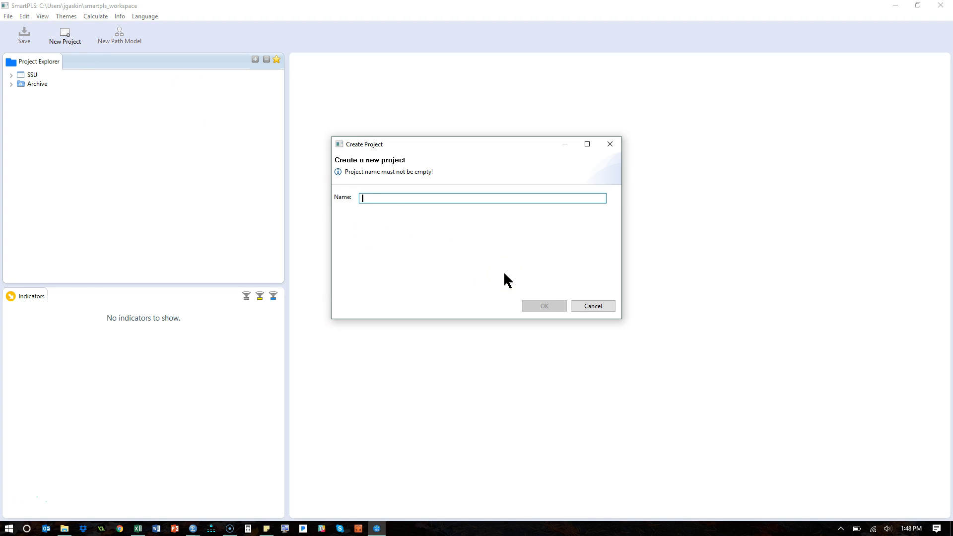
type("MyAwesome")
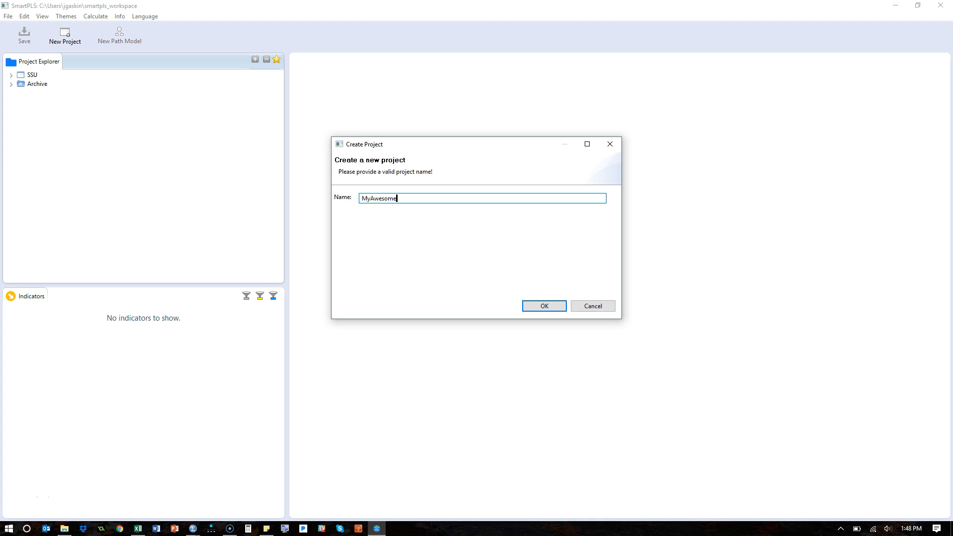
type("Project")
key("Return")
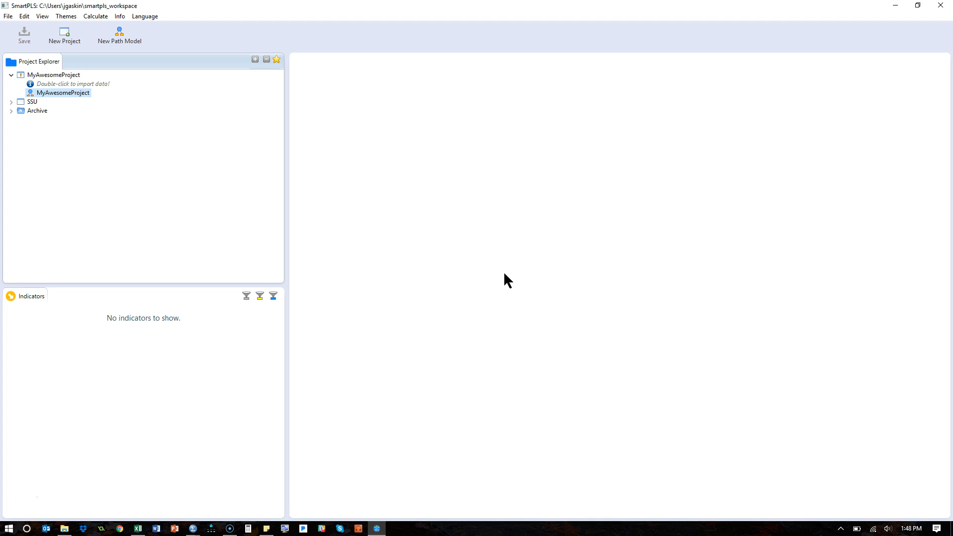
- Open the MyAwesomeProject path model and enlarge its canvas by narrowing the project explorer and hiding the theme and formatting palette
left_click(53, 95)
double_click(53, 95)
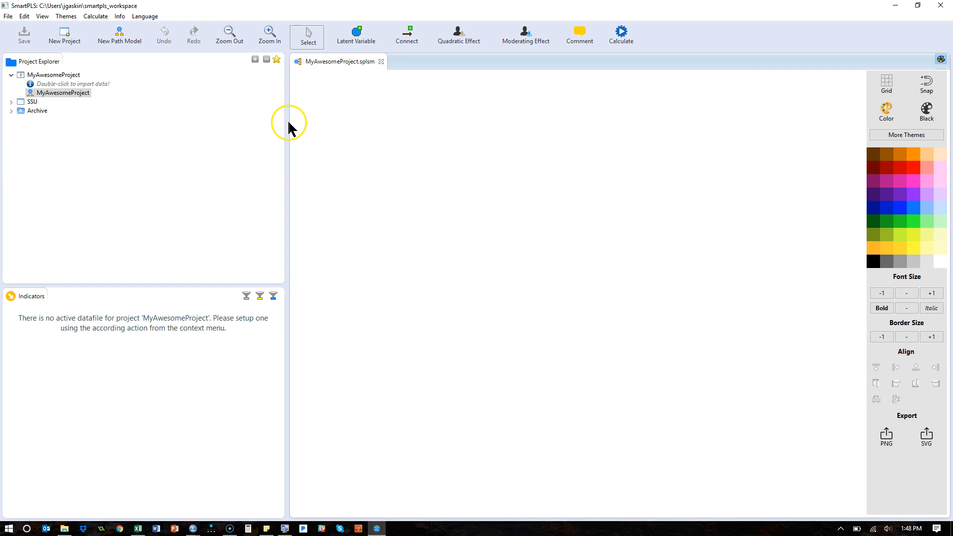
left_click_drag(285, 121, 145, 124)
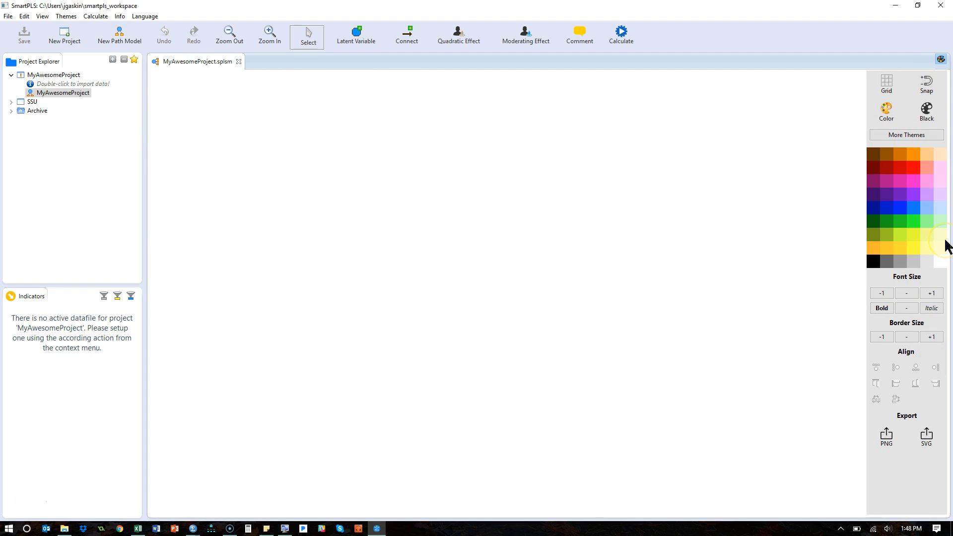
left_click(944, 59)
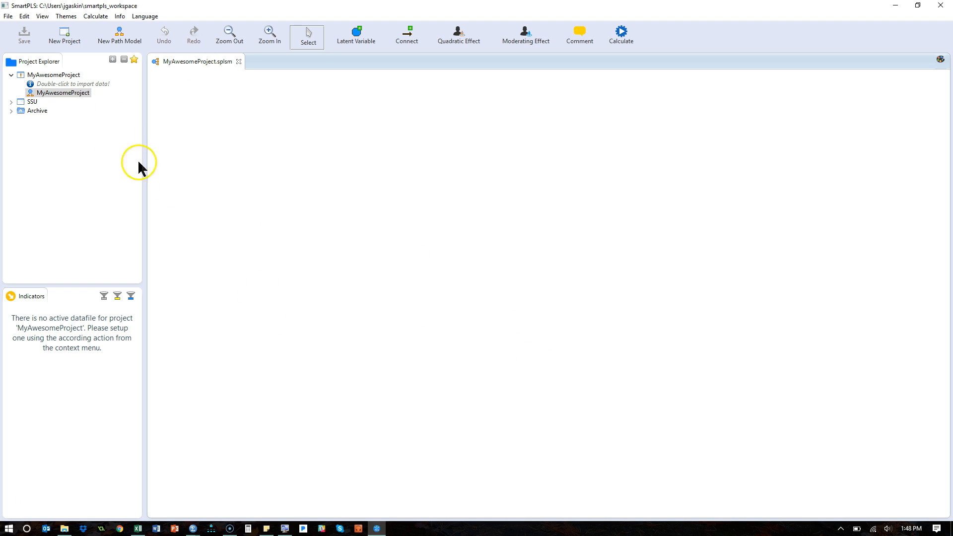
- Check which file types the data import of MyAwesomeProject accepts, and leave without importing a file
double_click(66, 84)
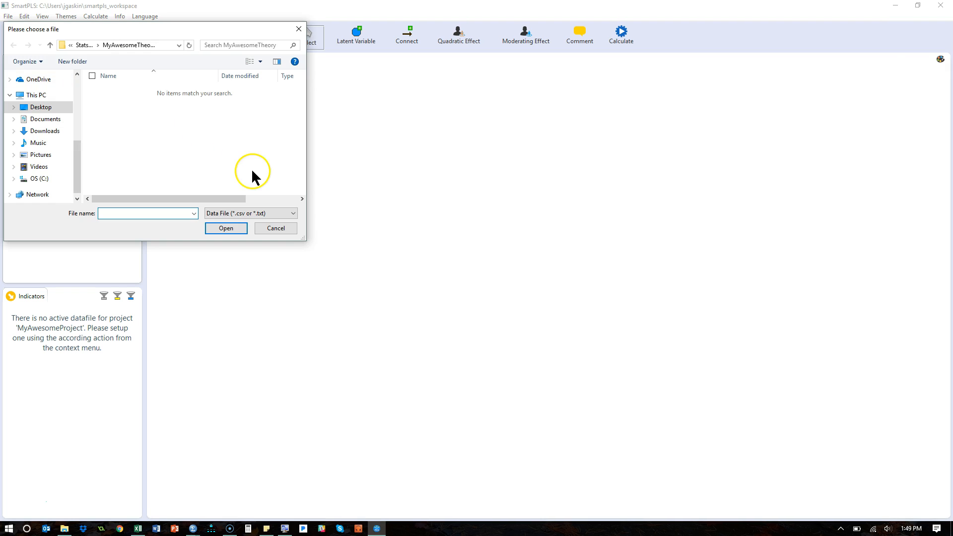
left_click(250, 216)
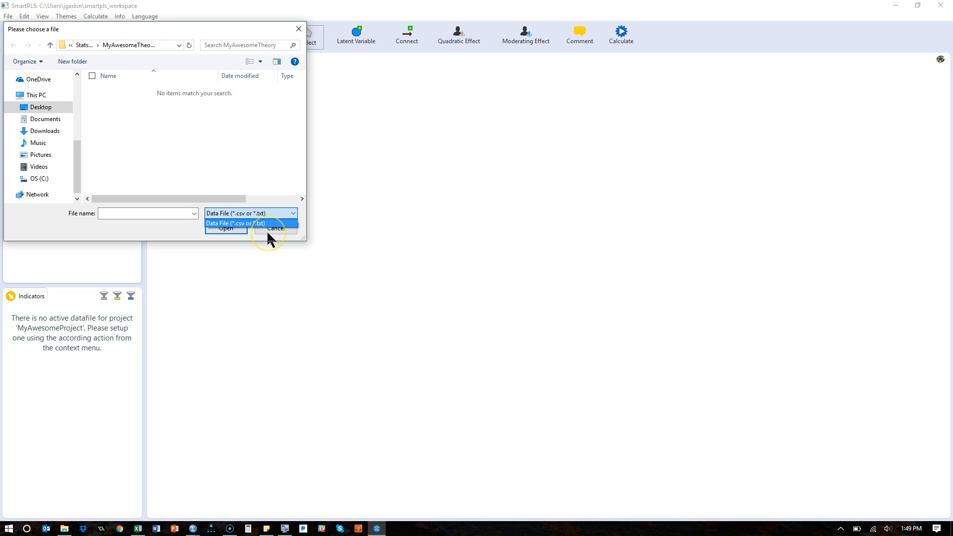
left_click(266, 230)
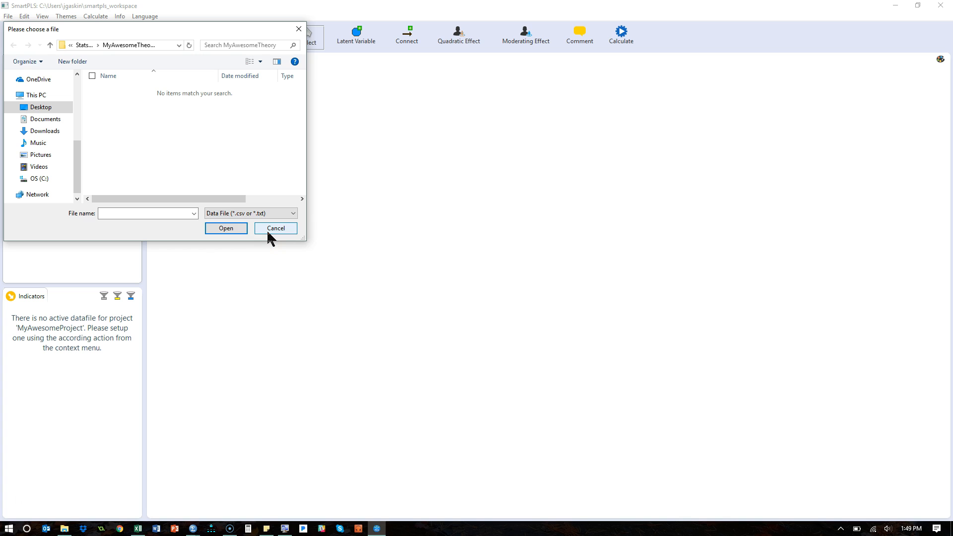
left_click(268, 230)
- Switch to File Explorer and examine the formats of the data files in the MyAwesomeTheory folder
key("alt+Tab")
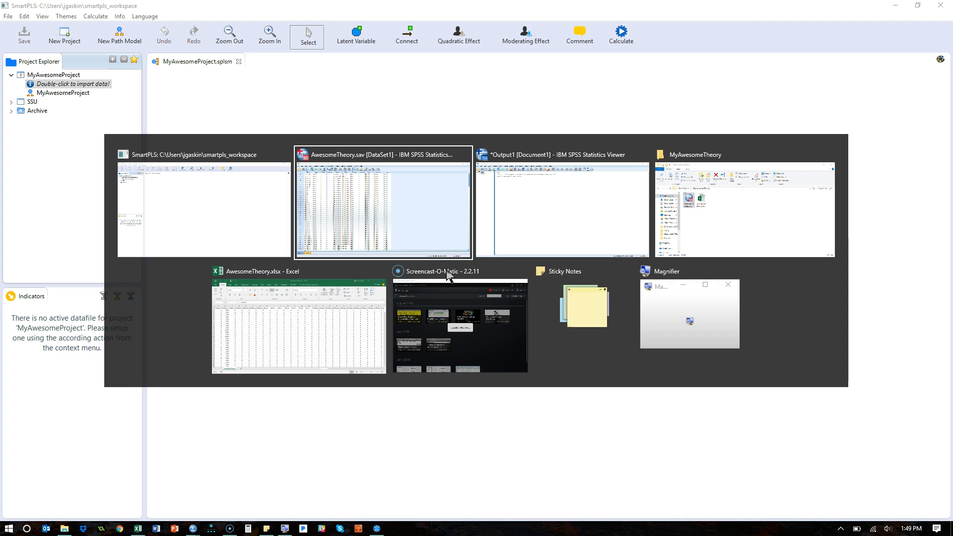
key("alt+Tab")
key("alt+Tab")
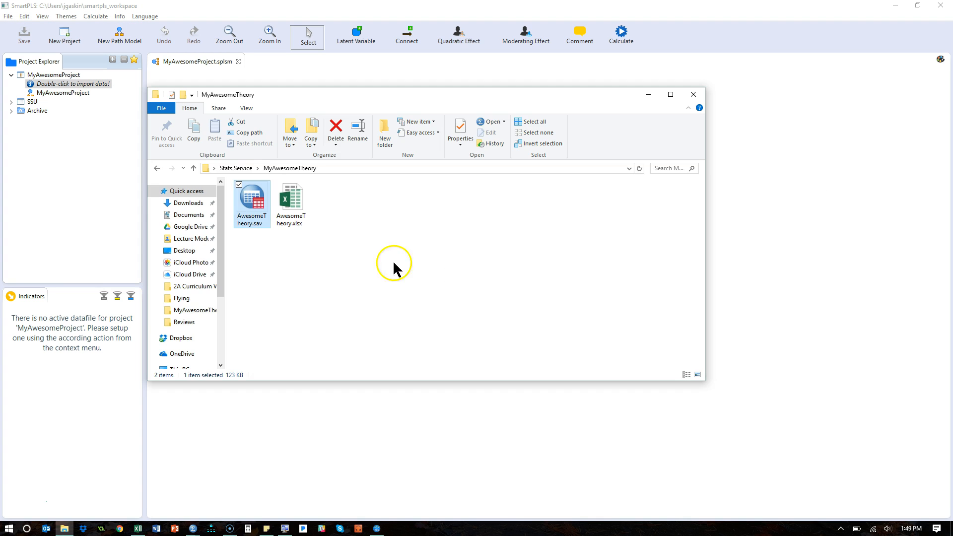
left_click(286, 276)
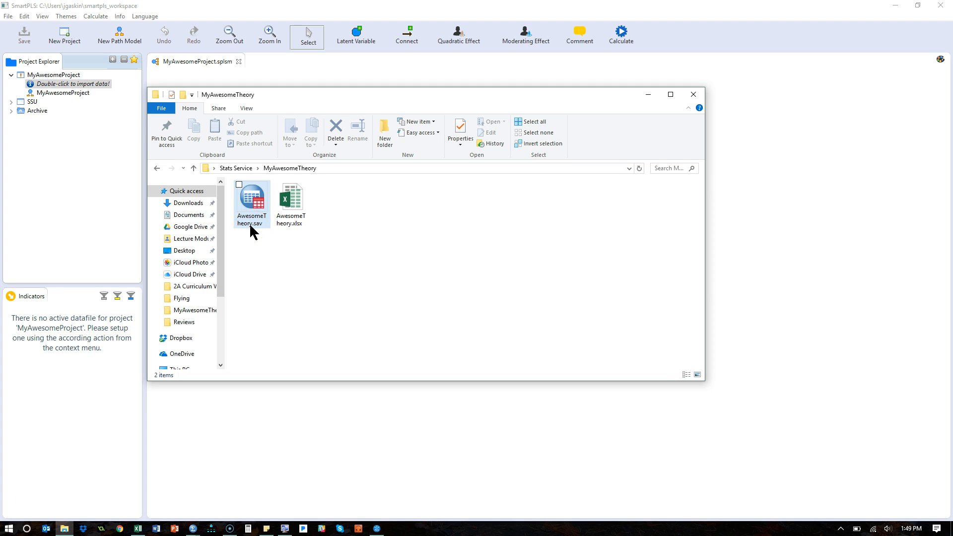
left_click(294, 243)
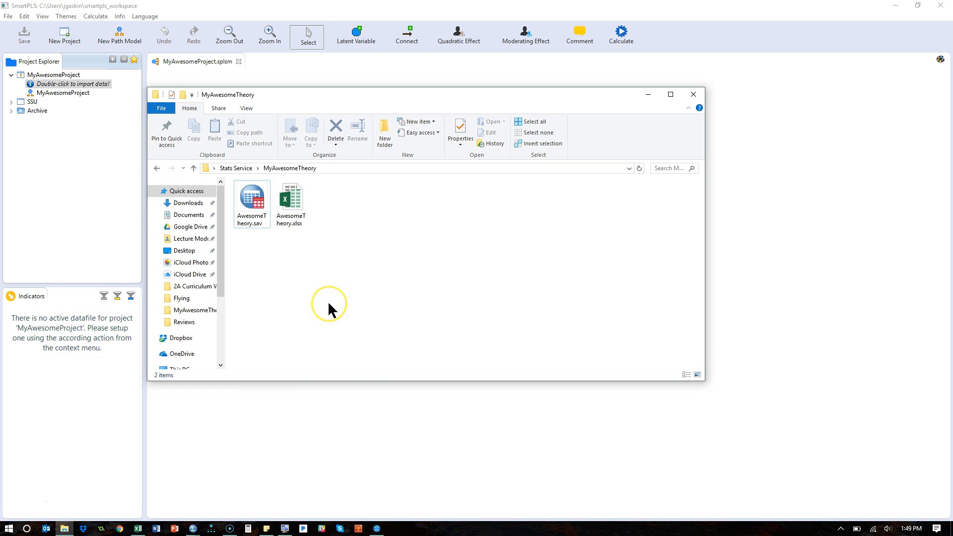
- Switch to SPSS Statistics and start saving the AwesomeTheory dataset under the Comma delimited (*.csv) type
key("alt+Tab")
key("alt+Tab")
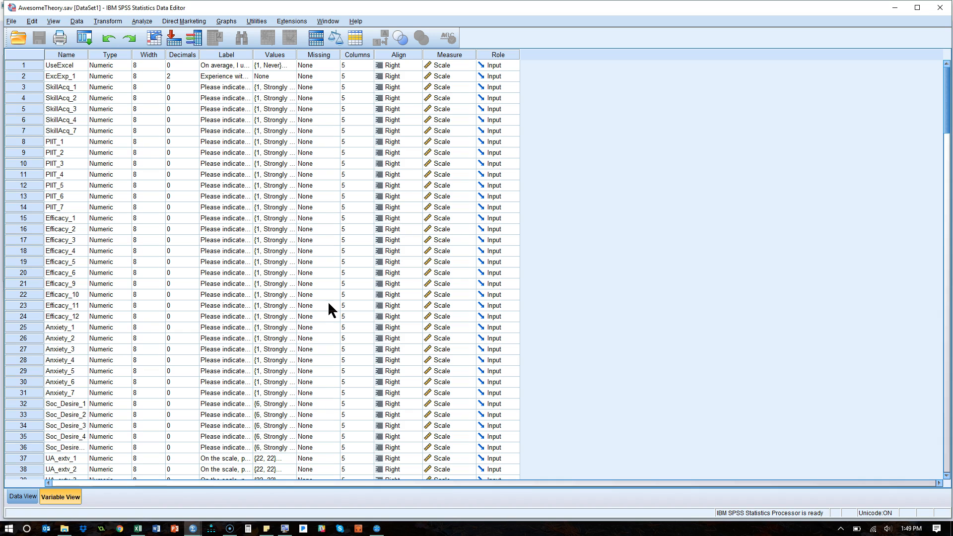
left_click(13, 23)
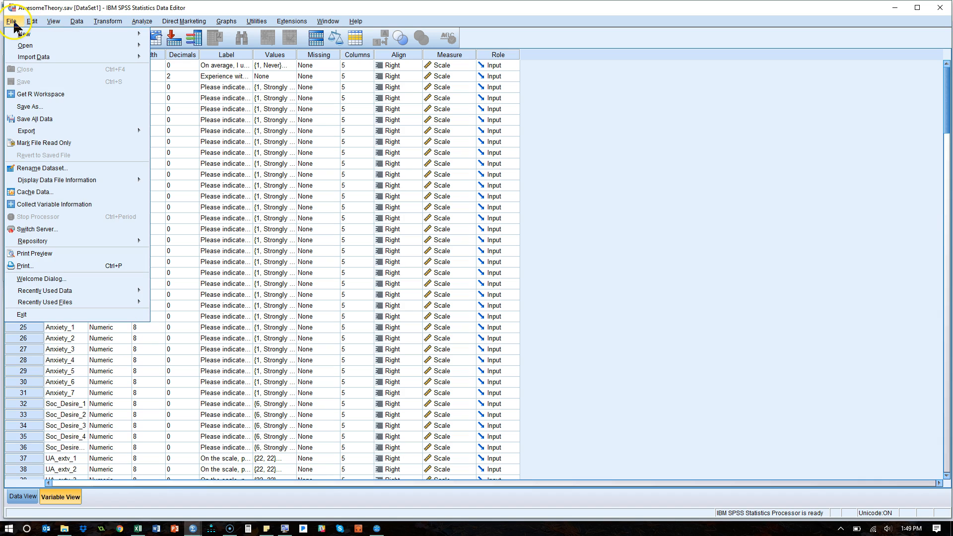
left_click(28, 108)
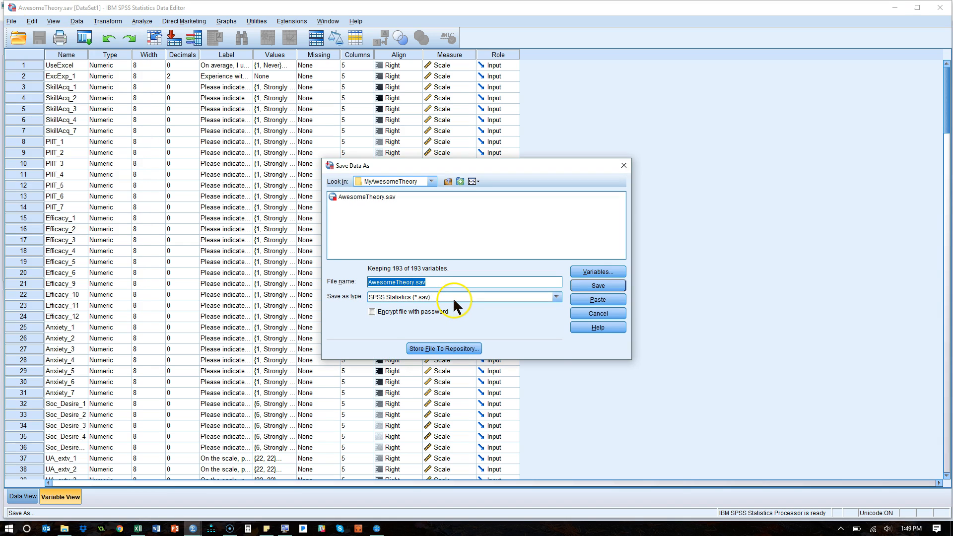
left_click(454, 297)
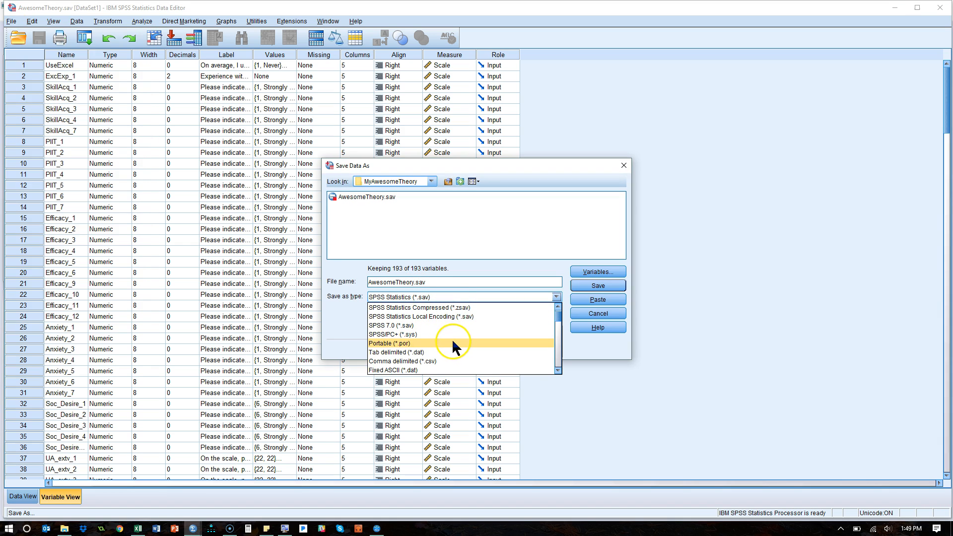
left_click(453, 353)
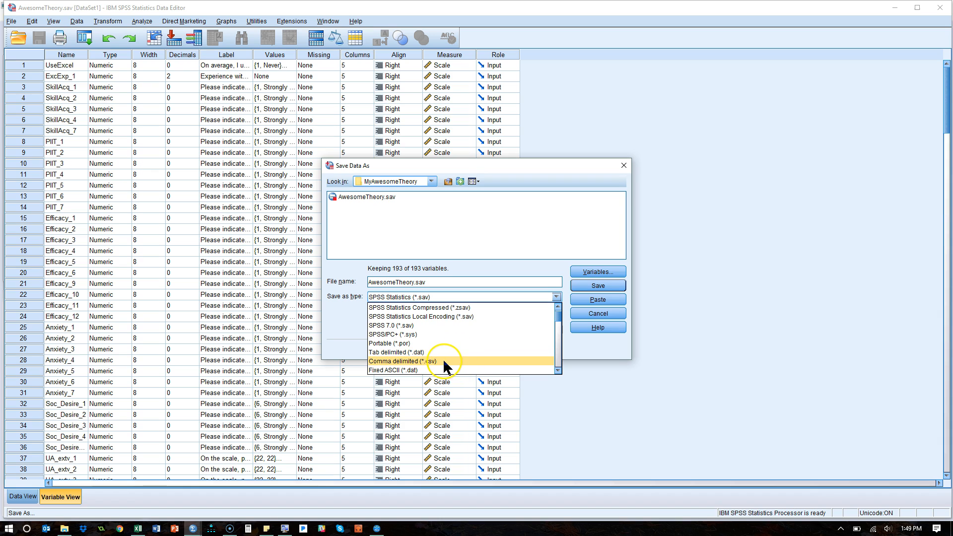
left_click(442, 362)
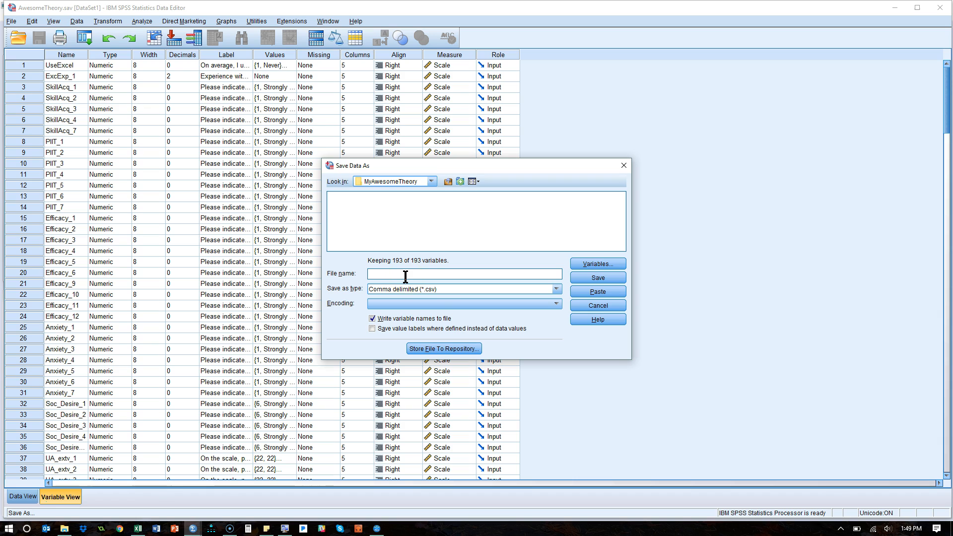
- Save the CSV export as awesomeSPSSData and check for the file in the MyAwesomeTheory folder
type("aweom")
key("BackSpace")
key("BackSpace")
type("someSPSSdata")
key("Return")
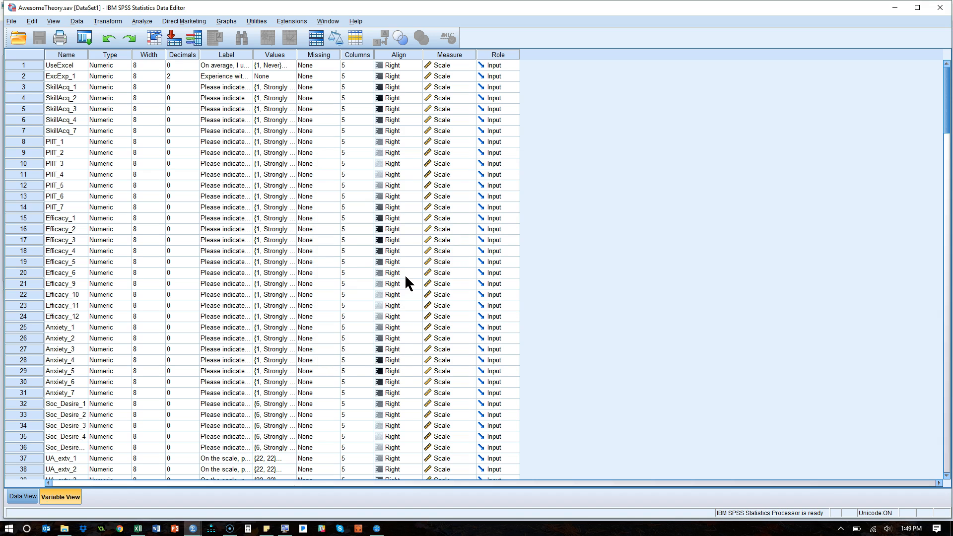
key("alt+Tab")
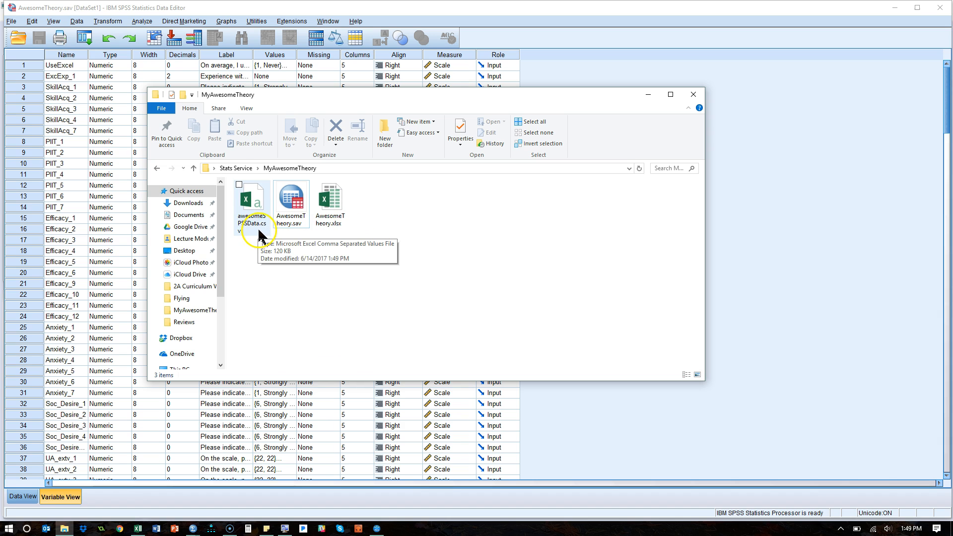
key("alt+Tab")
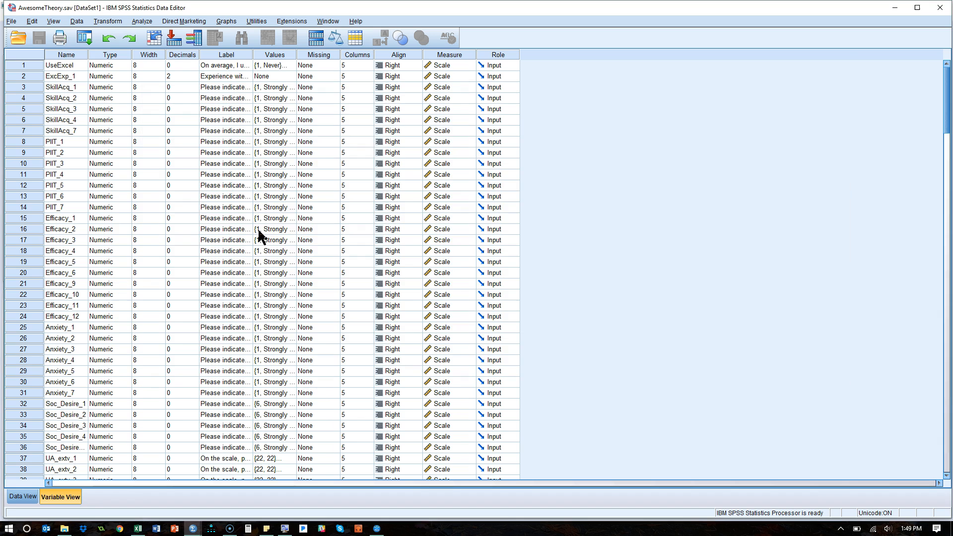
- Switch to the AwesomeTheory workbook in Excel and save it as CSV UTF-8 (Comma delimited) in the MyAwesomeTheory folder
key("alt+Tab")
key("alt+Tab")
key("alt+Tab")
key("alt+Tab")
key("alt+Tab")
key("alt+Tab")
key("alt+shift+Tab")
key("alt+shift+Tab")
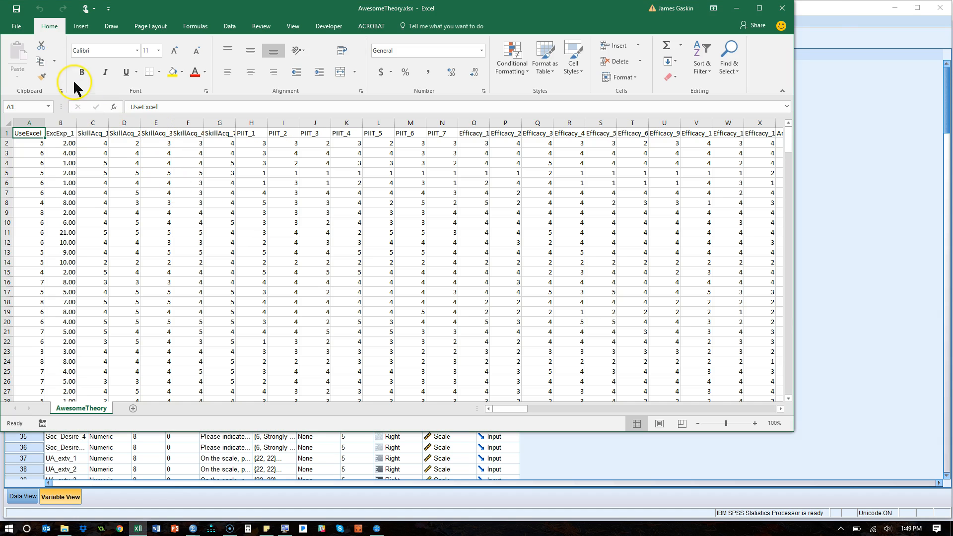
left_click(16, 26)
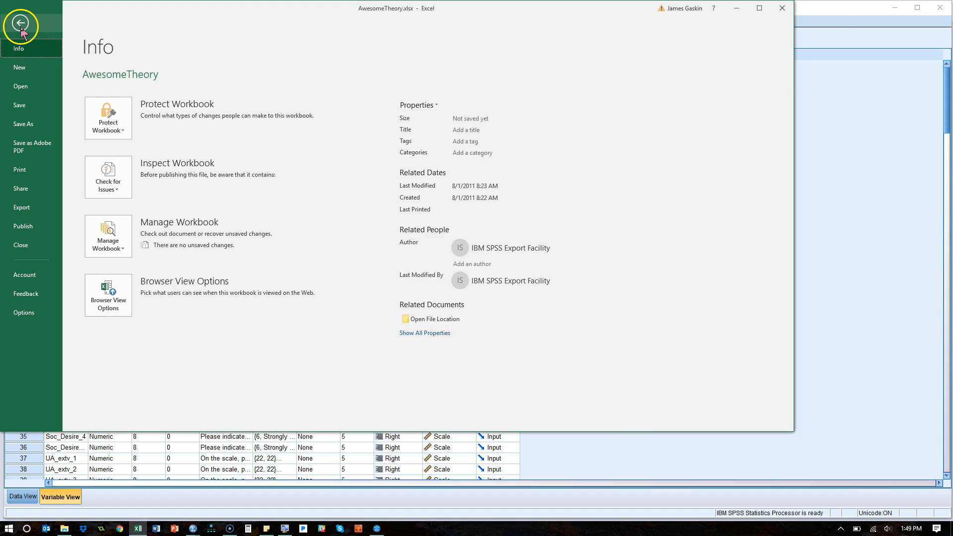
left_click(25, 124)
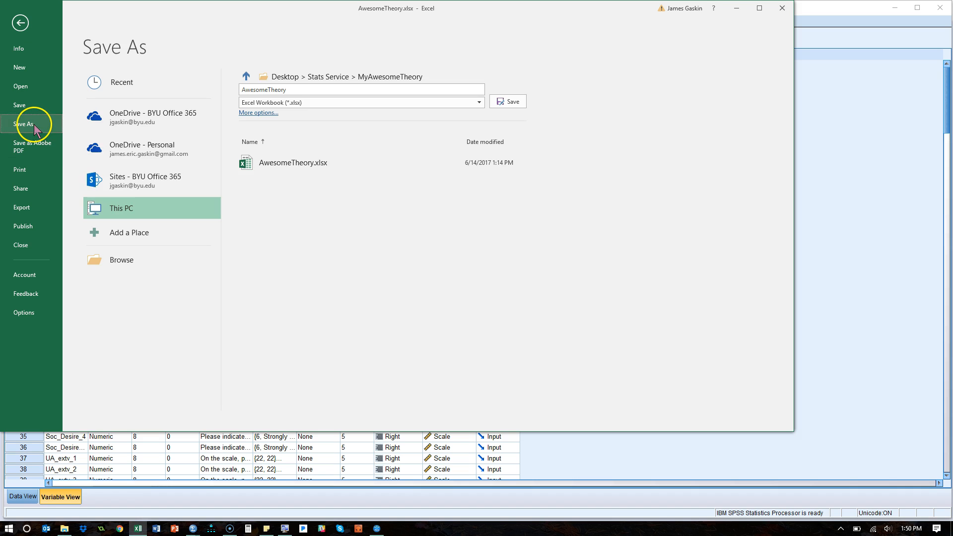
left_click(313, 103)
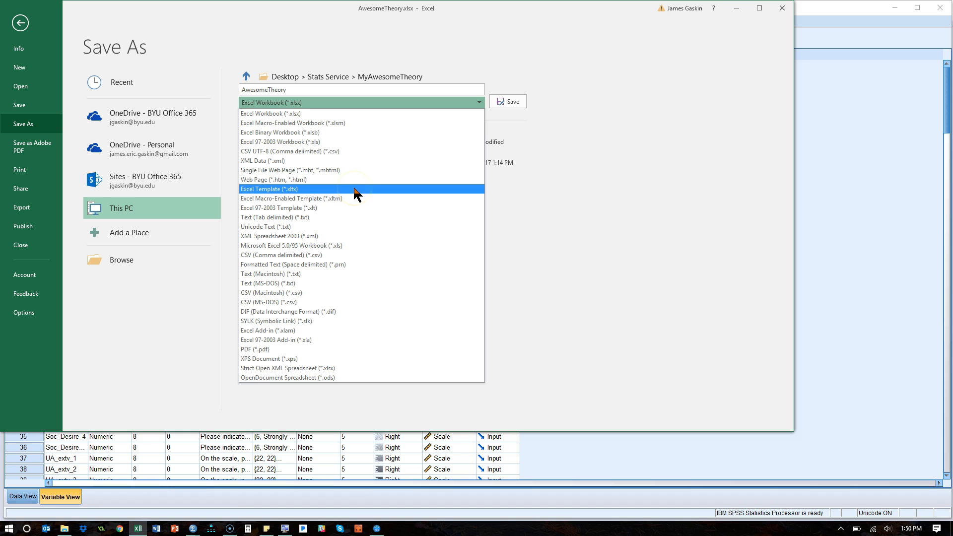
left_click(365, 151)
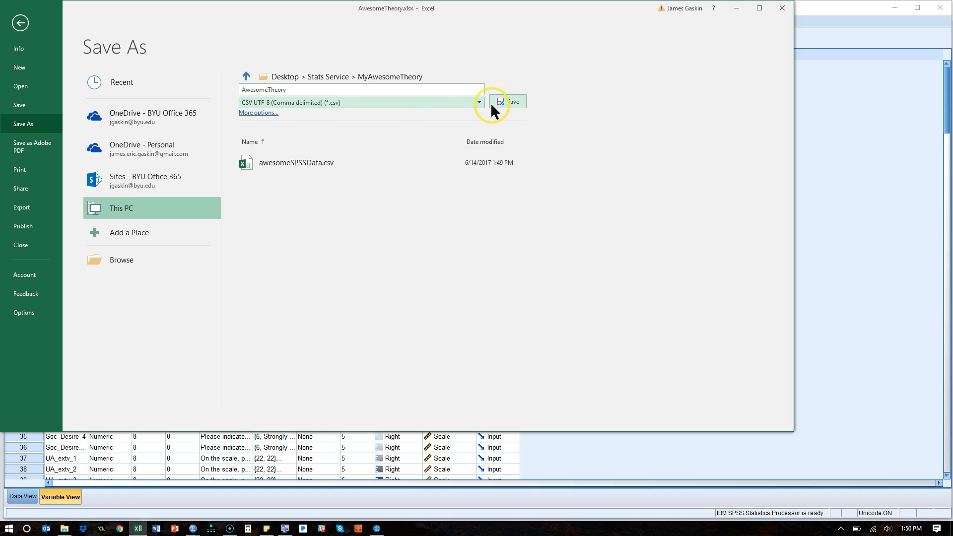
left_click(524, 99)
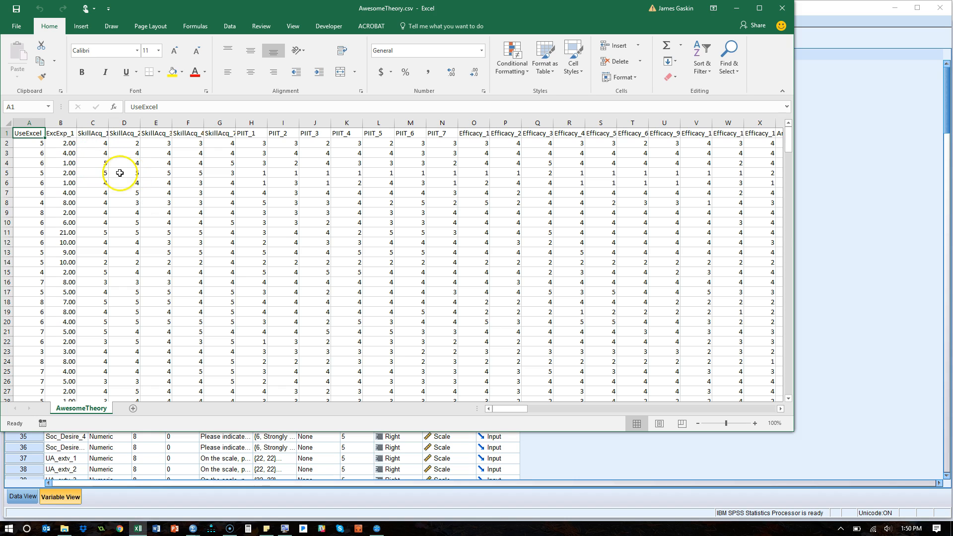
- Clear the ExcExp_1 value in cell B2 to create a missing value
left_click(71, 145)
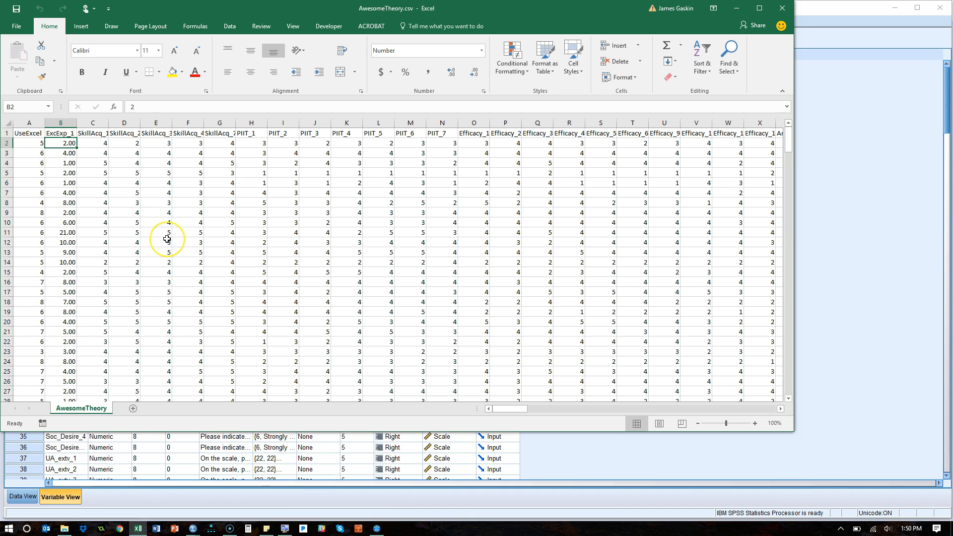
key("Delete")
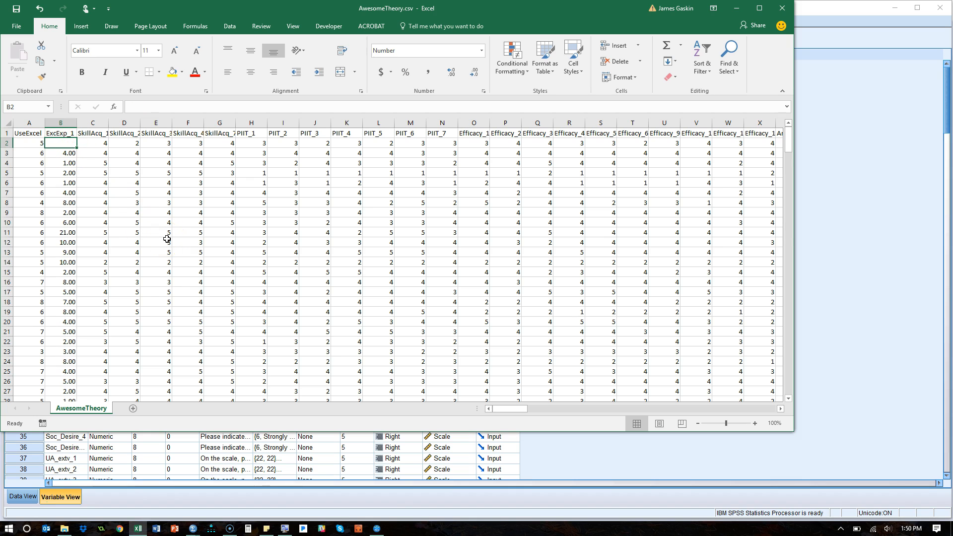
left_click(103, 155)
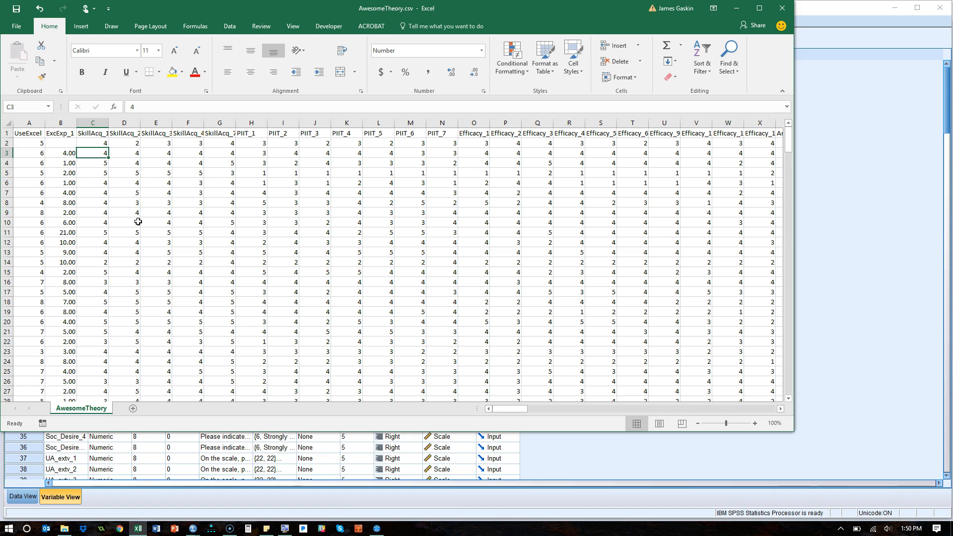
key("Left")
key("Down")
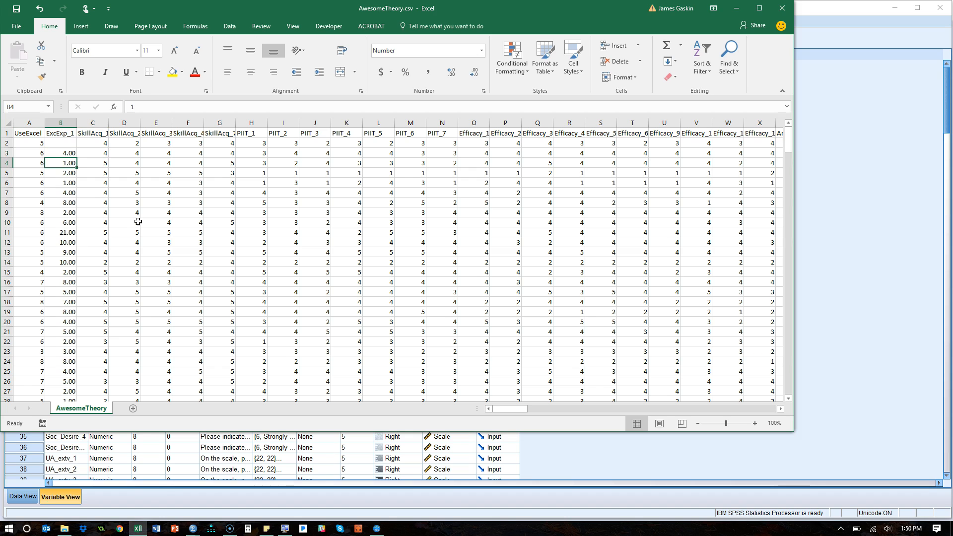
type("08137461082734691827364192873461928374")
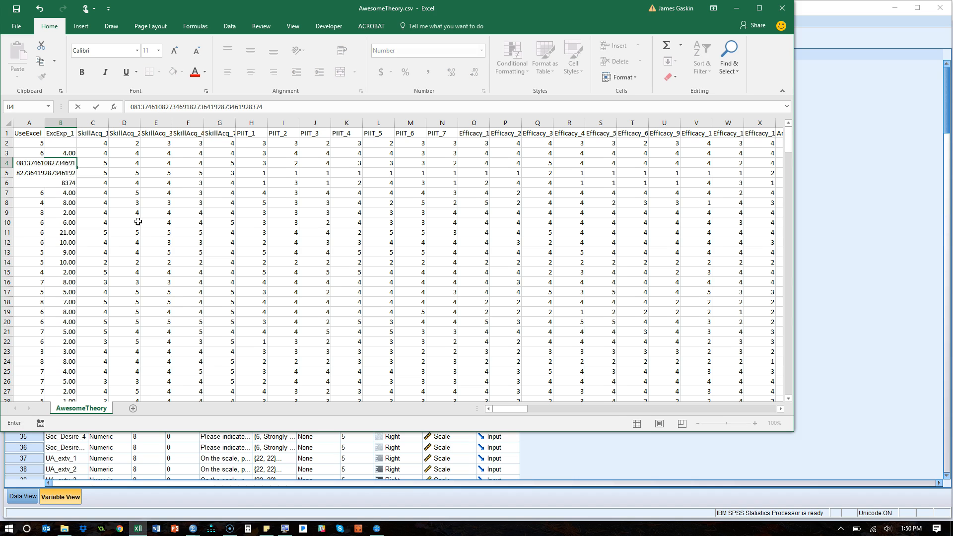
key("Return")
left_click(114, 165)
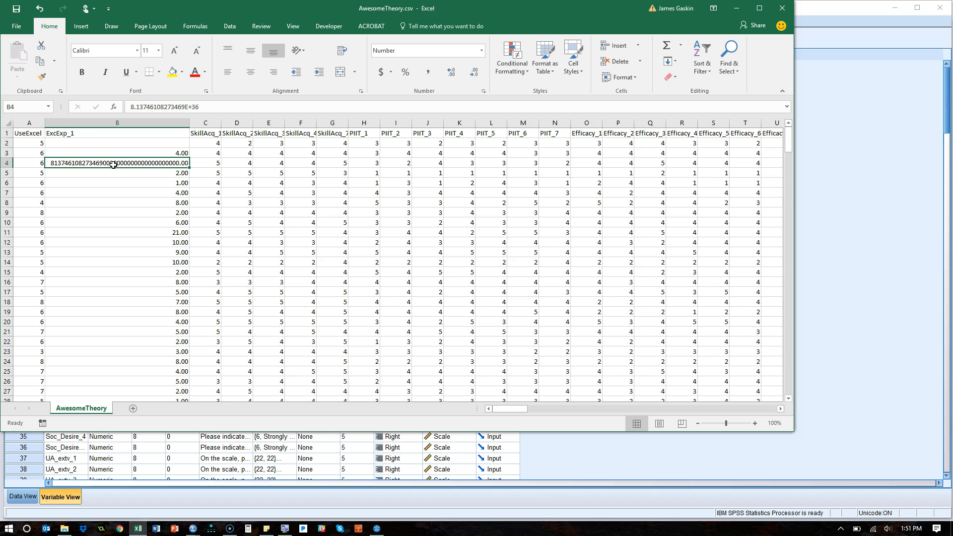
- Replace the Gender value in cell GI4 with the text male and close the AwesomeTheory.csv workbook
key("ctrl+Right")
key("Left")
key("Left")
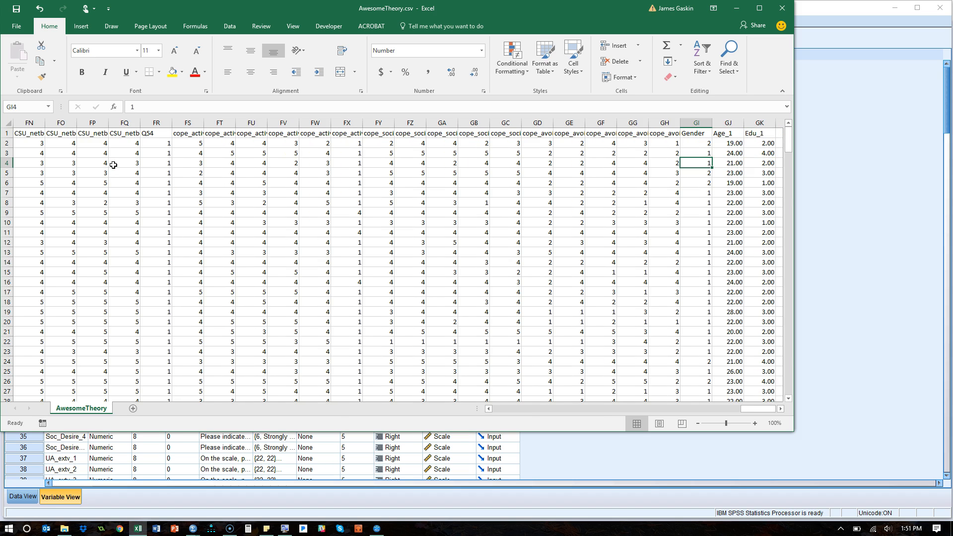
type("male")
key("Return")
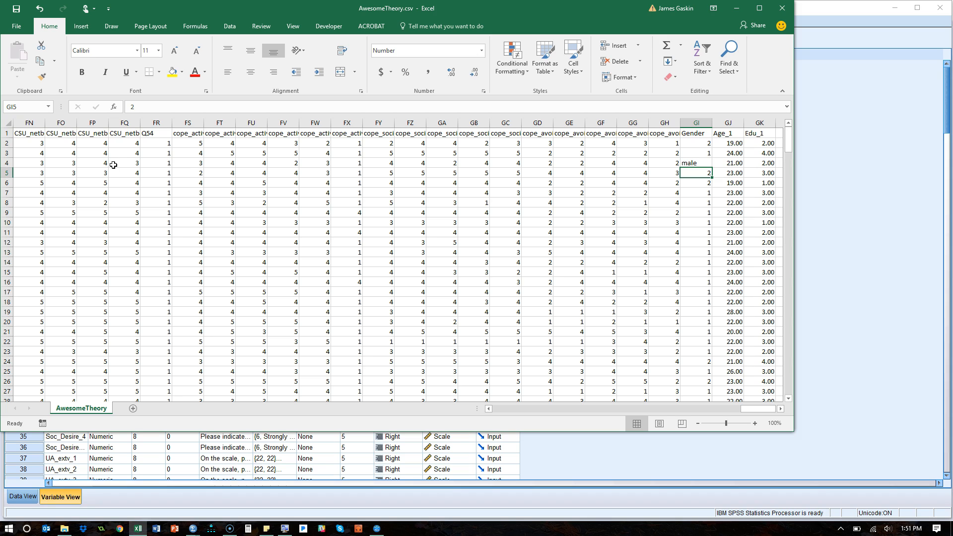
left_click(783, 9)
- Switch to SmartPLS and import AwesomeTheory.csv into MyAwesomeProject as the data file AwesomeTheory
key("alt+Tab")
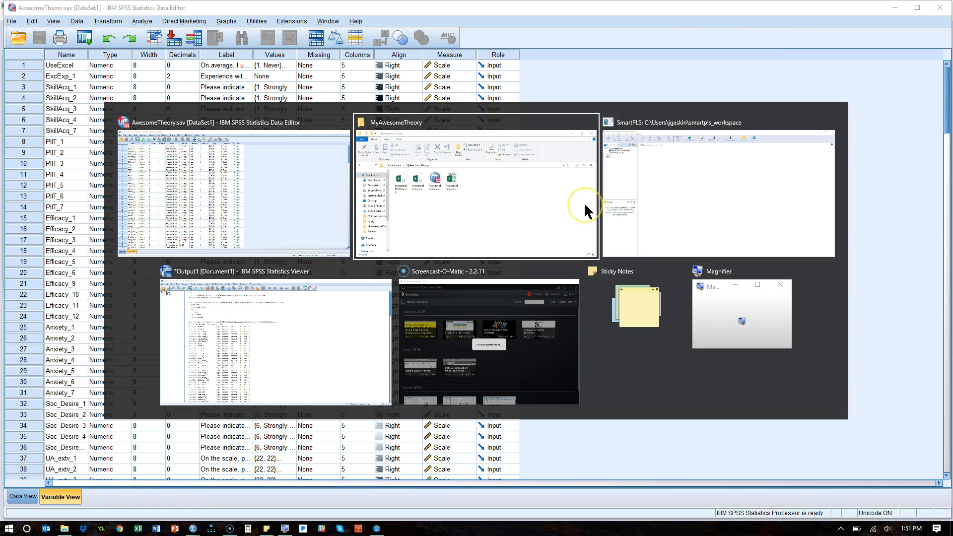
key("alt+Tab")
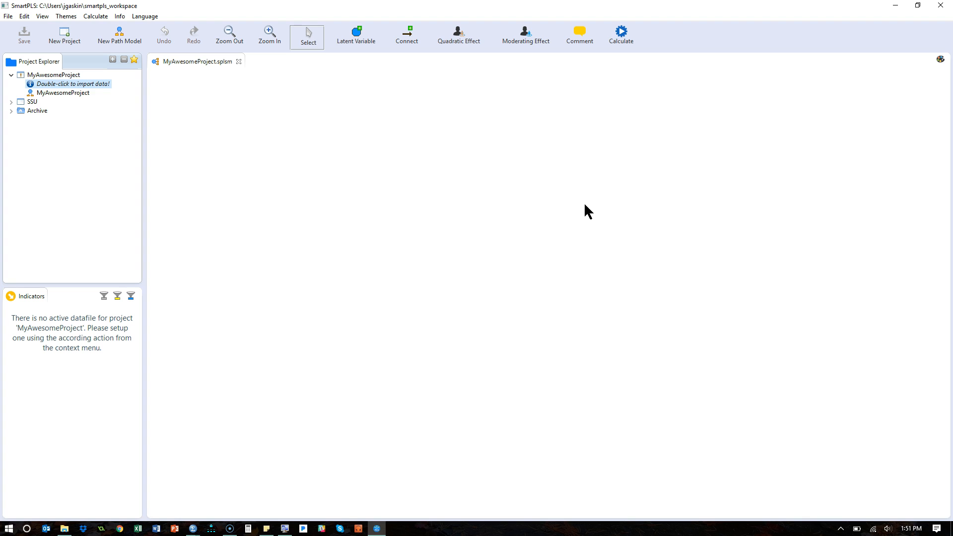
double_click(63, 91)
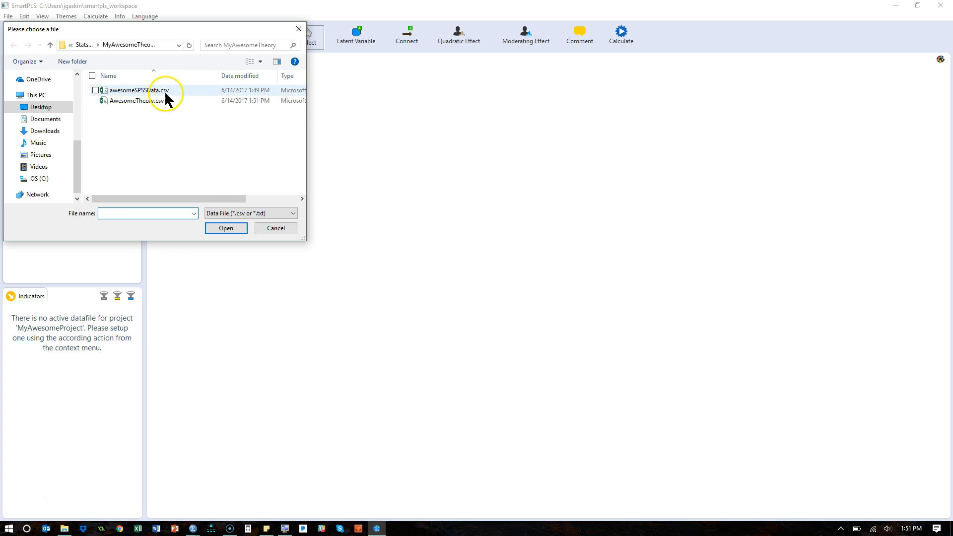
left_click(143, 100)
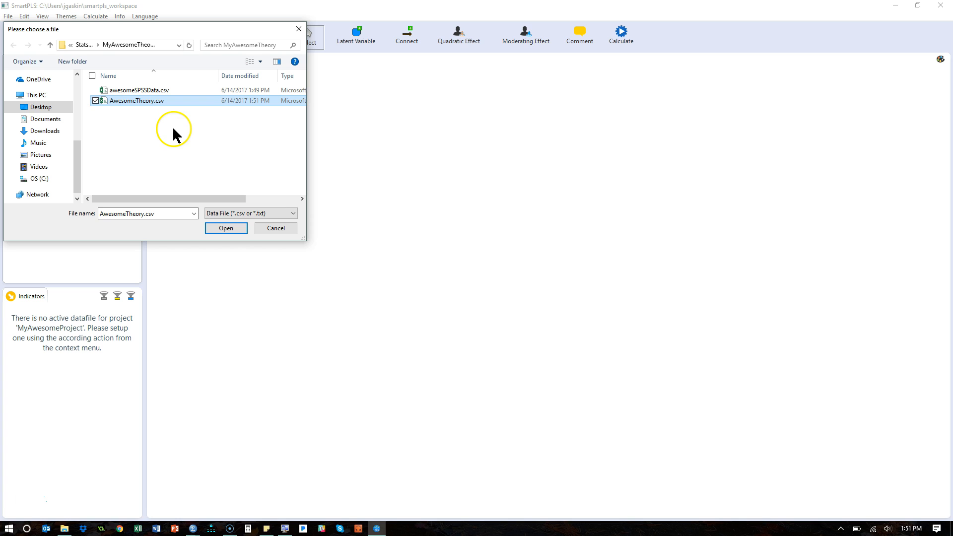
left_click(225, 228)
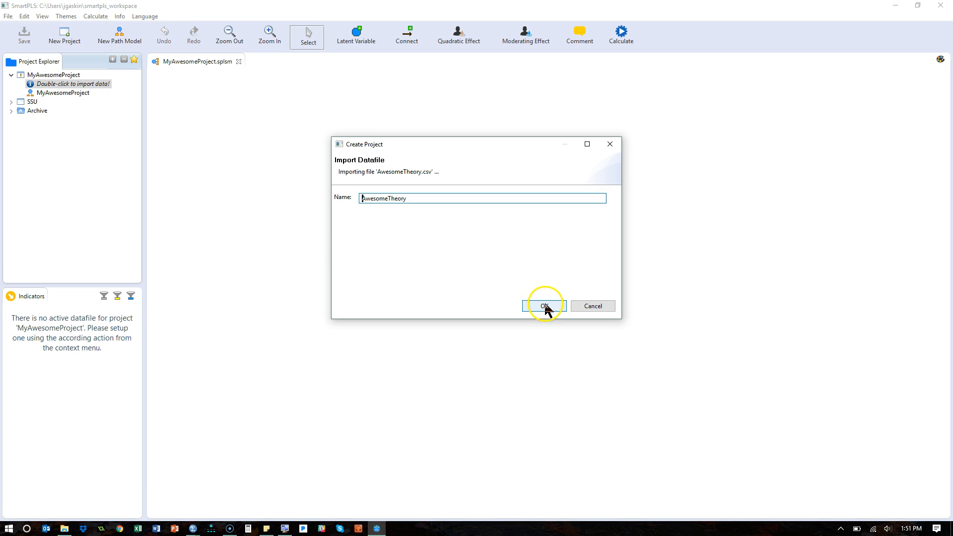
left_click(545, 305)
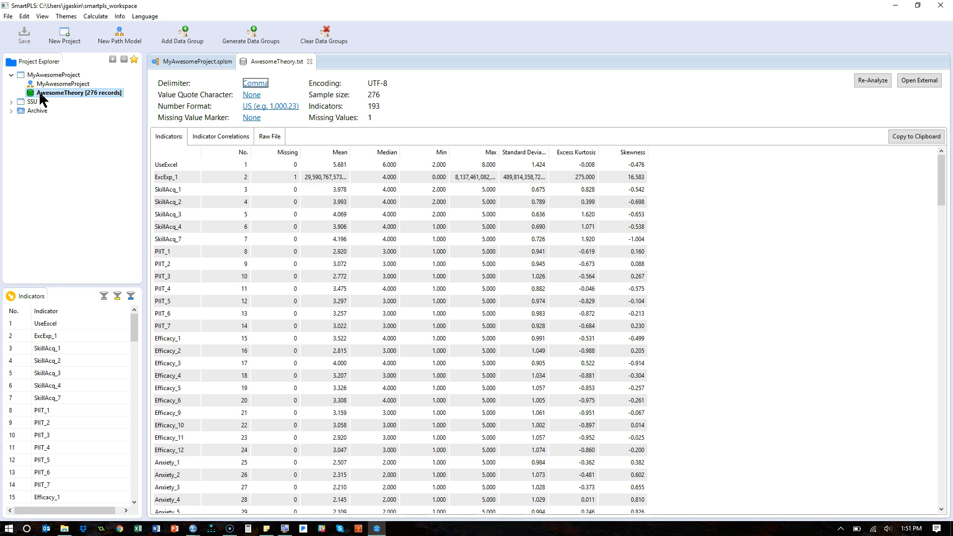
- Examine the mean and standard deviation of ExcExp_1 in the AwesomeTheory indicator statistics
left_click(380, 178)
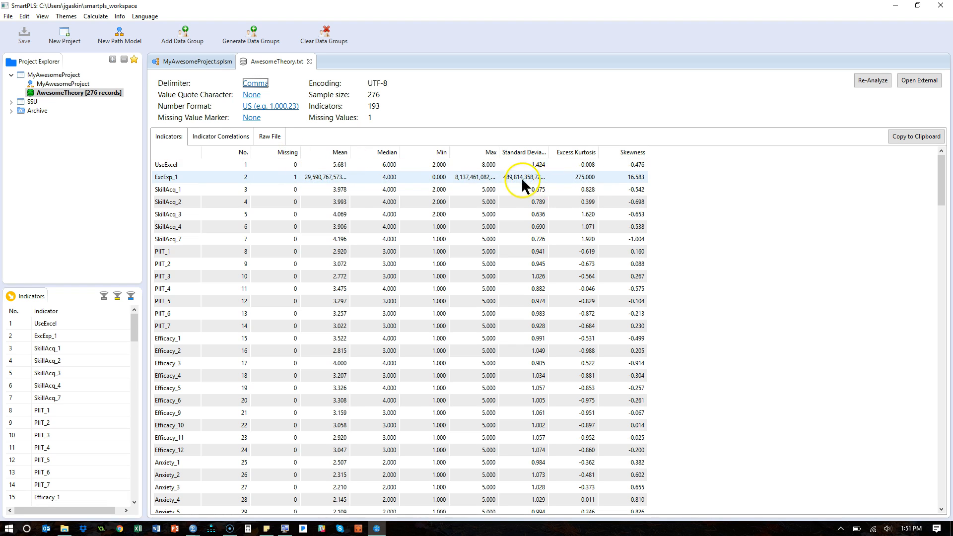
left_click(339, 169)
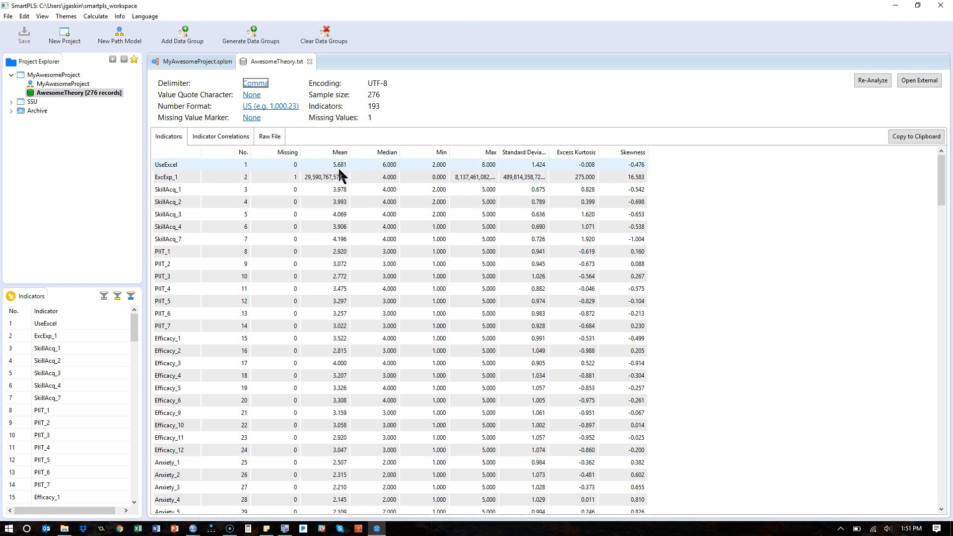
left_click(56, 96)
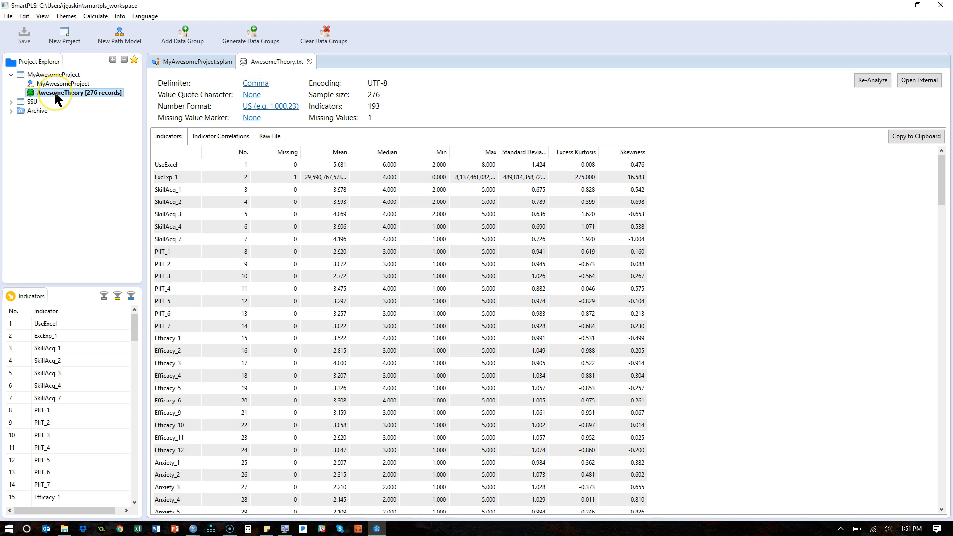
right_click(55, 93)
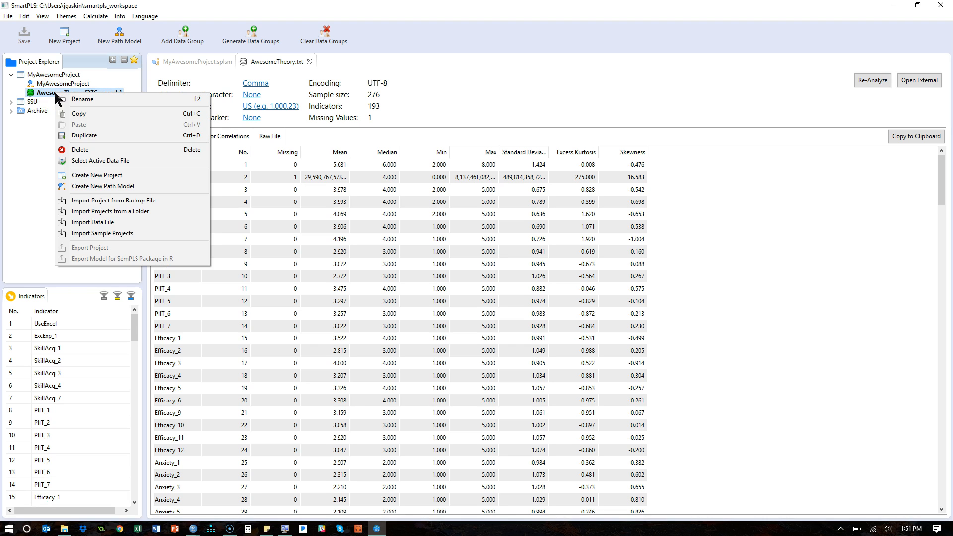
left_click(92, 150)
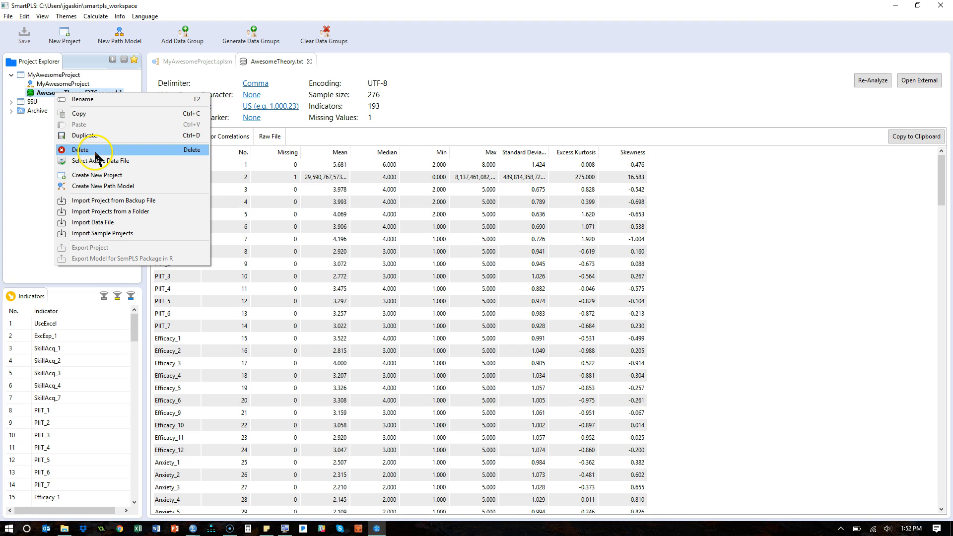
left_click(28, 138)
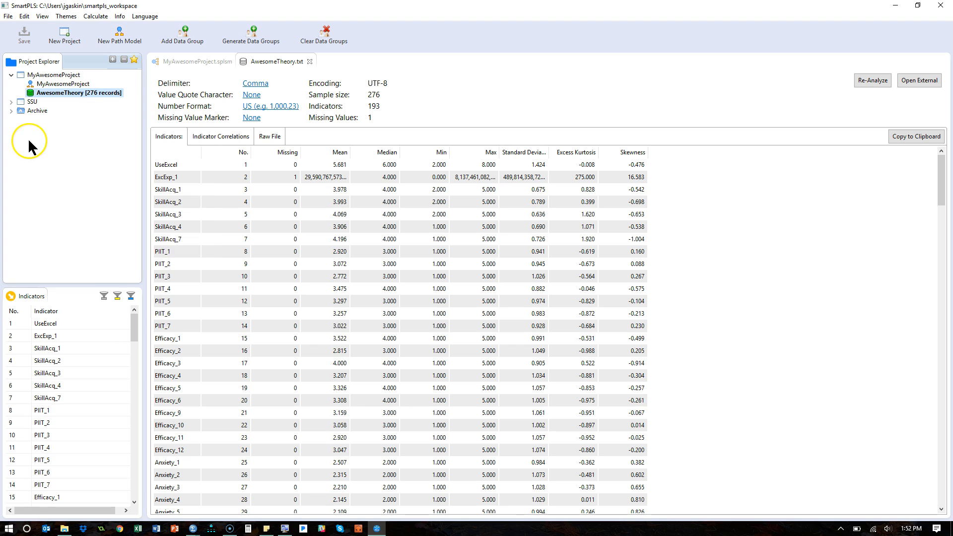
- Import awesomeSPSSData.csv into MyAwesomeProject as a second data file named awesomeSPSSData
right_click(55, 87)
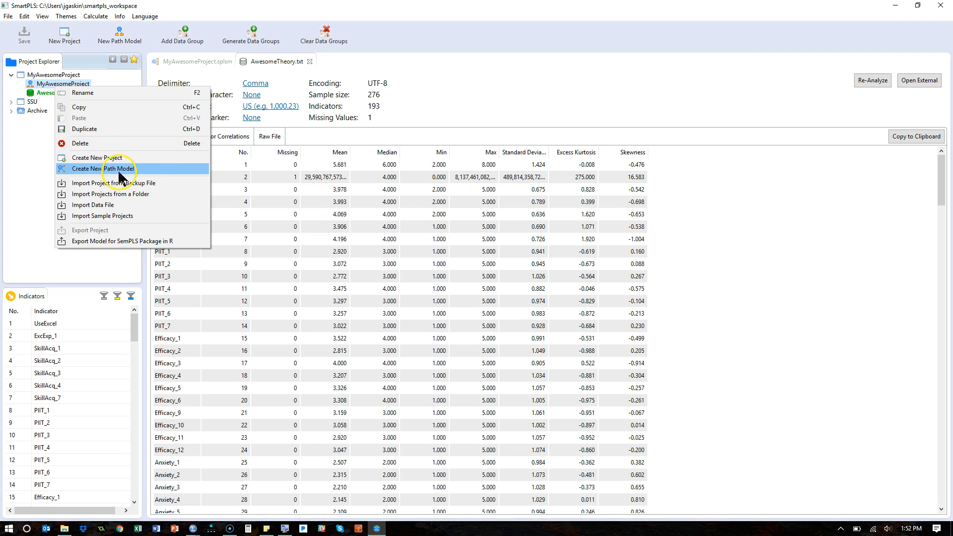
left_click(153, 204)
left_click(150, 90)
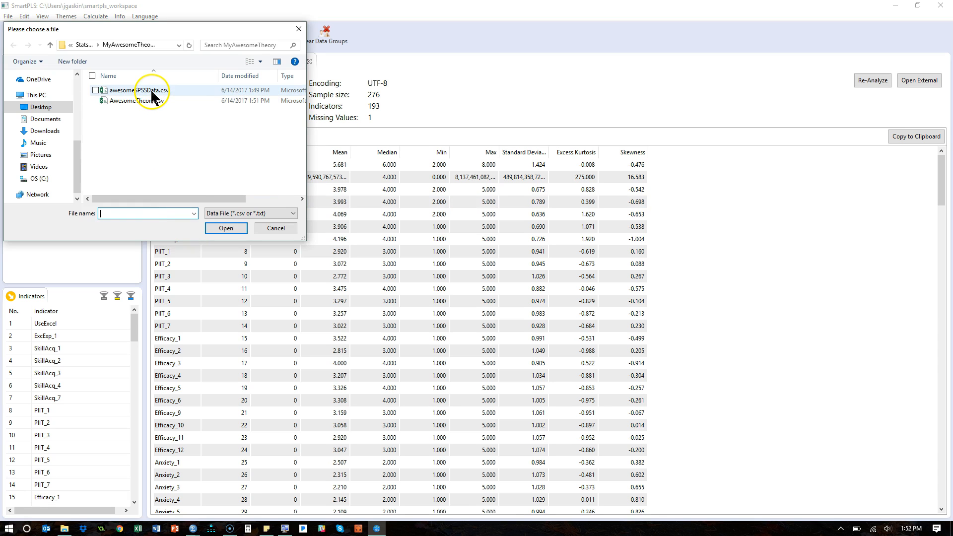
left_click(218, 226)
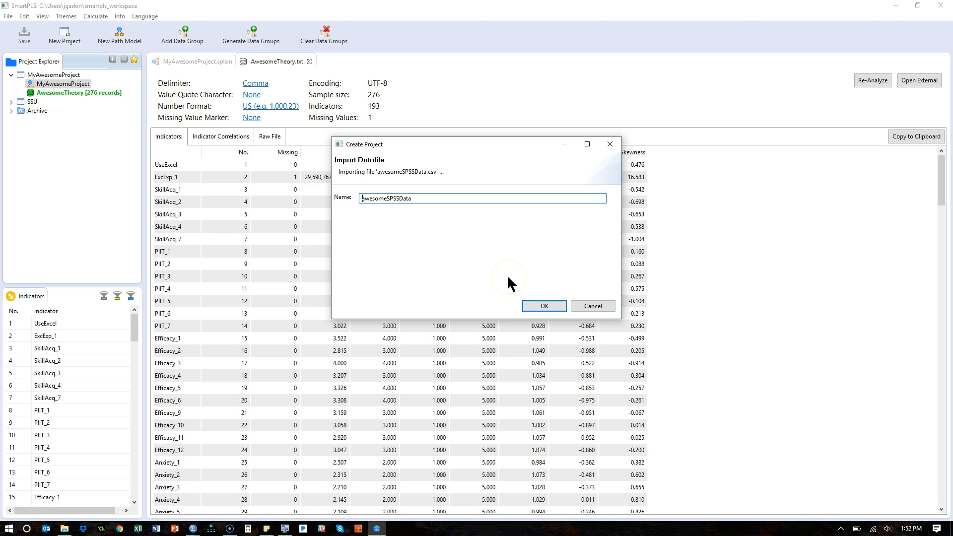
left_click(541, 306)
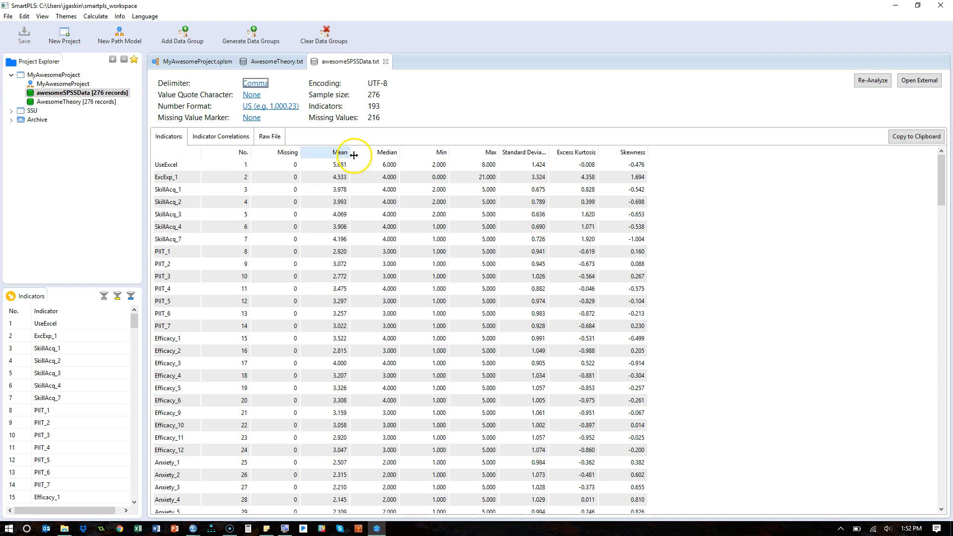
- Sort the awesomeSPSSData indicators by excess kurtosis from highest to lowest, and close both open data file views
left_click(576, 153)
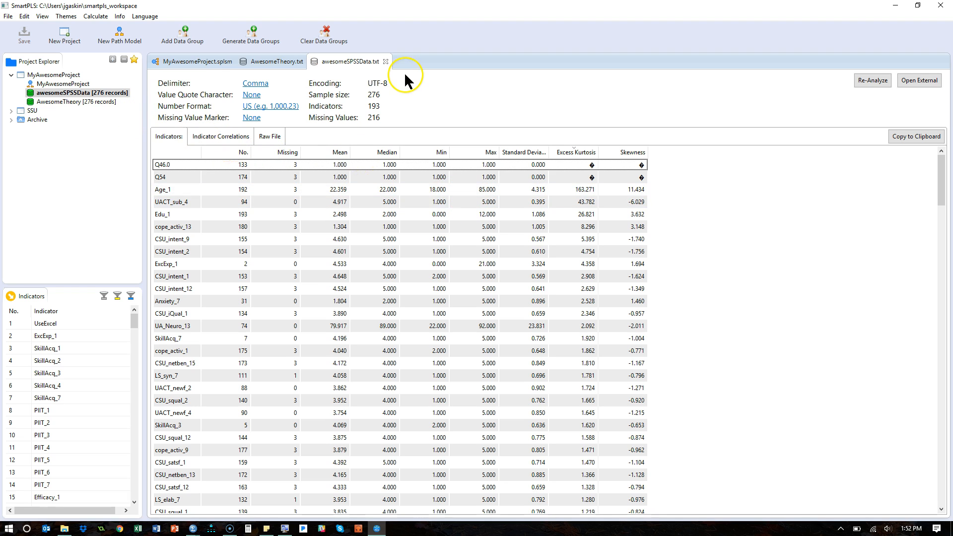
left_click(385, 61)
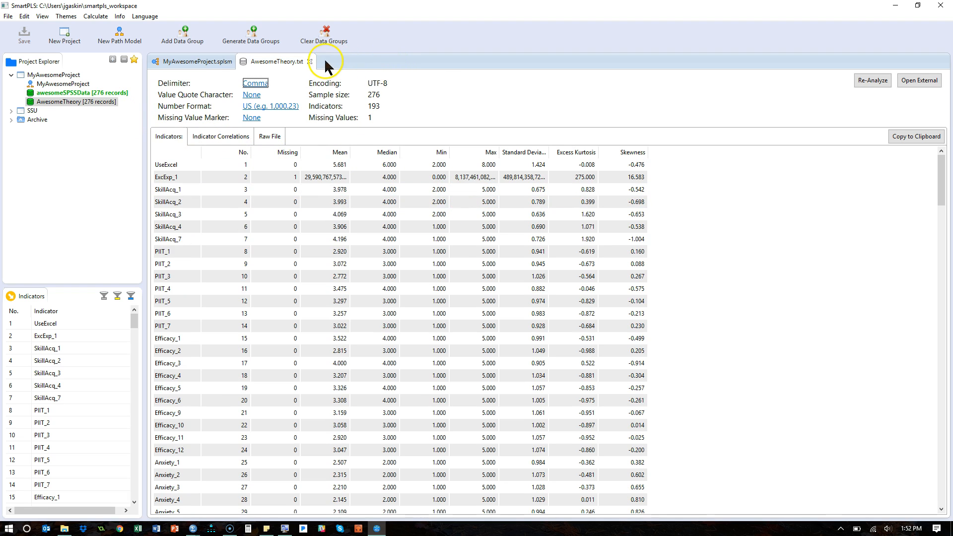
left_click(309, 62)
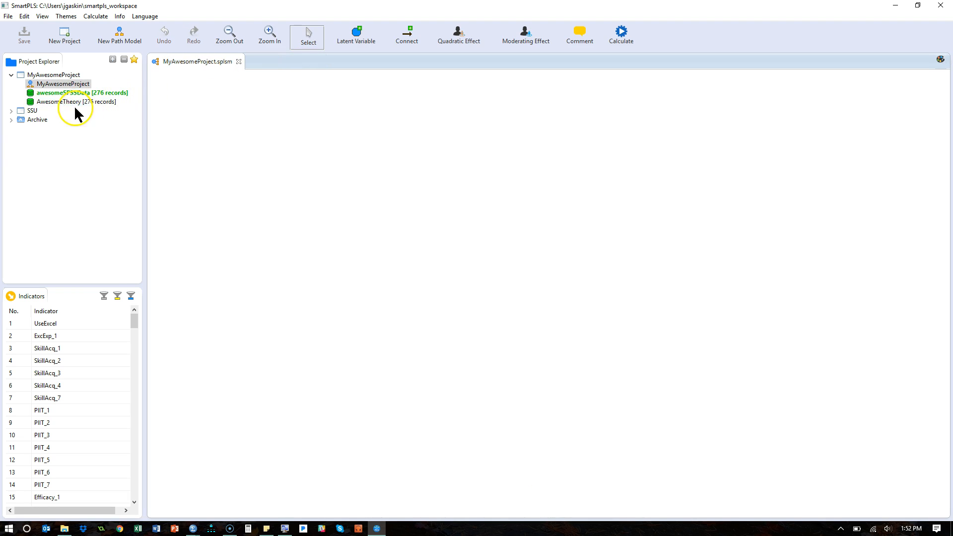
- Enlarge the indicators list by reducing the height of the project explorer to just below its entries
left_click(63, 85)
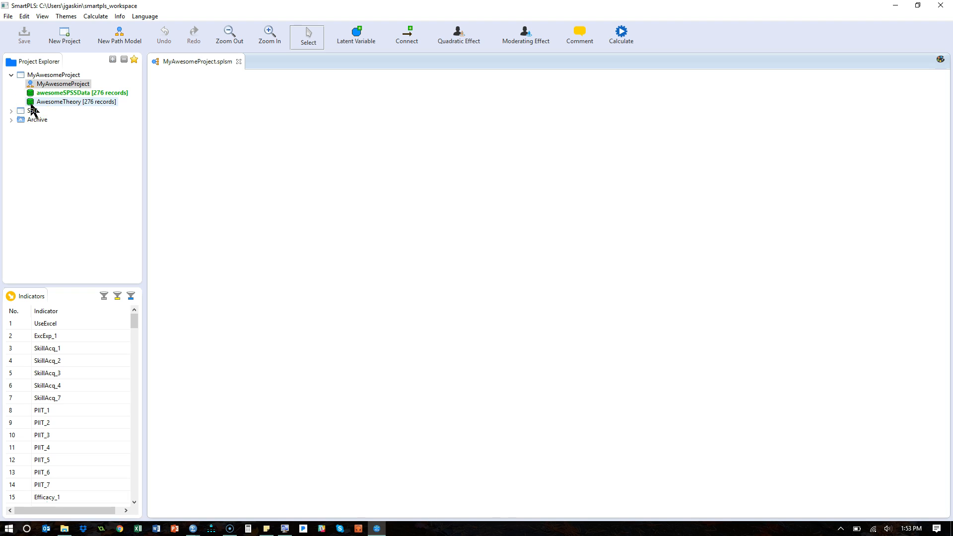
left_click(121, 95)
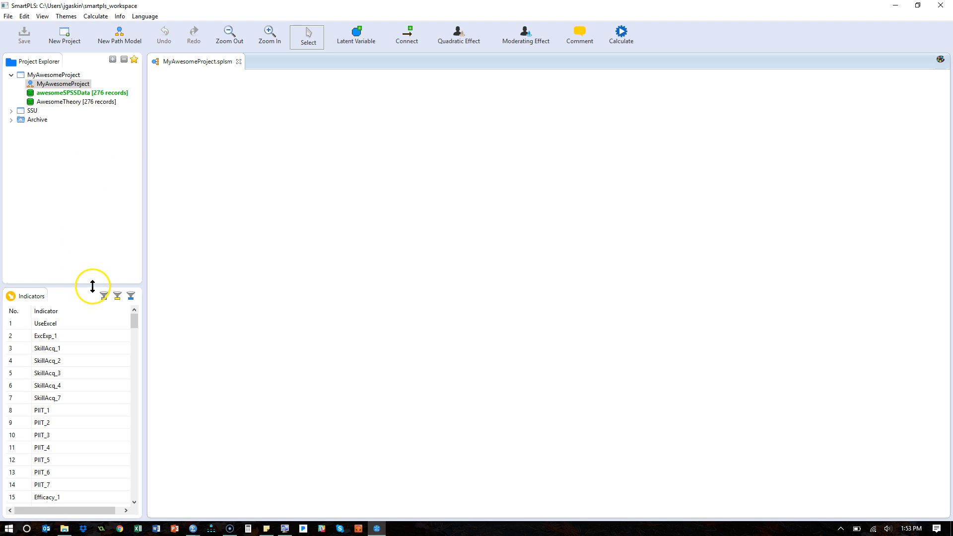
left_click_drag(91, 283, 91, 147)
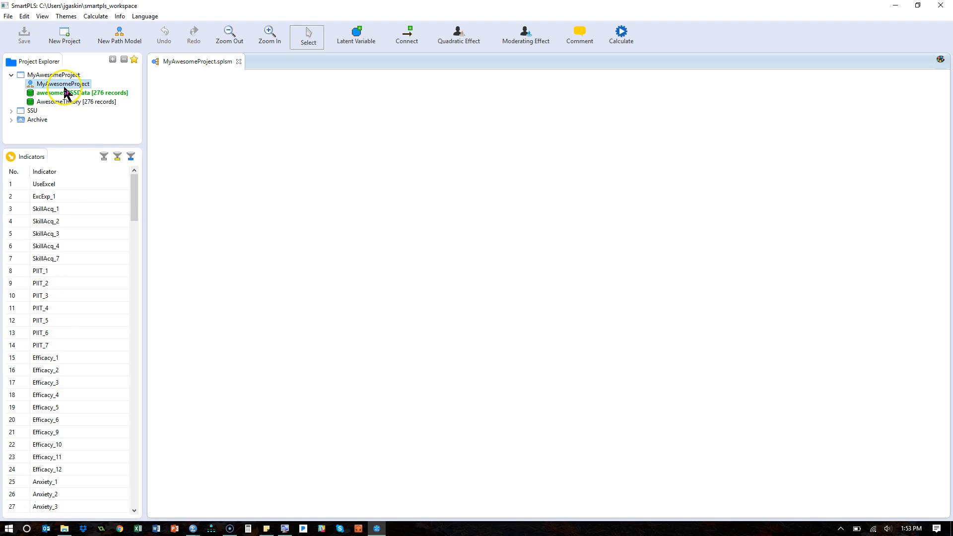
- Make AwesomeTheory the active data file of MyAwesomeProject
right_click(102, 105)
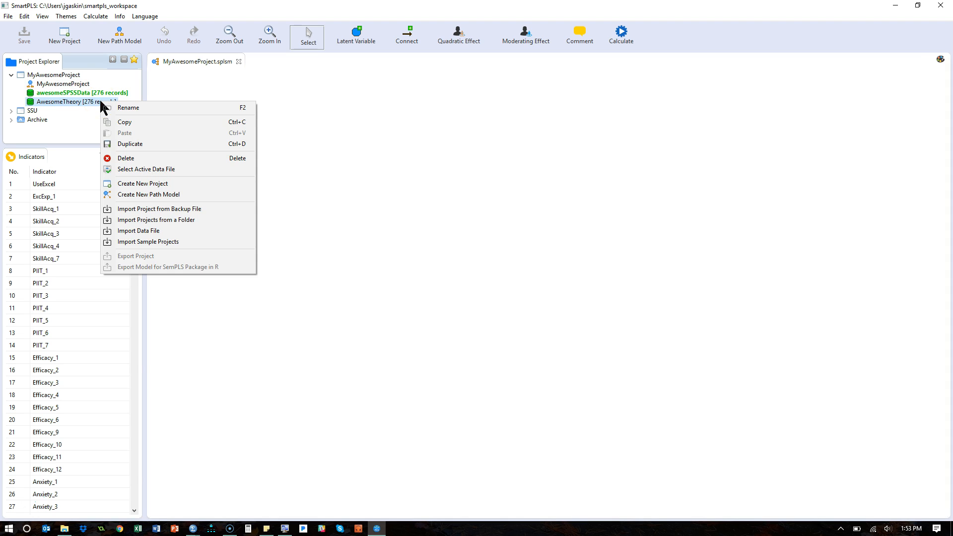
left_click(186, 169)
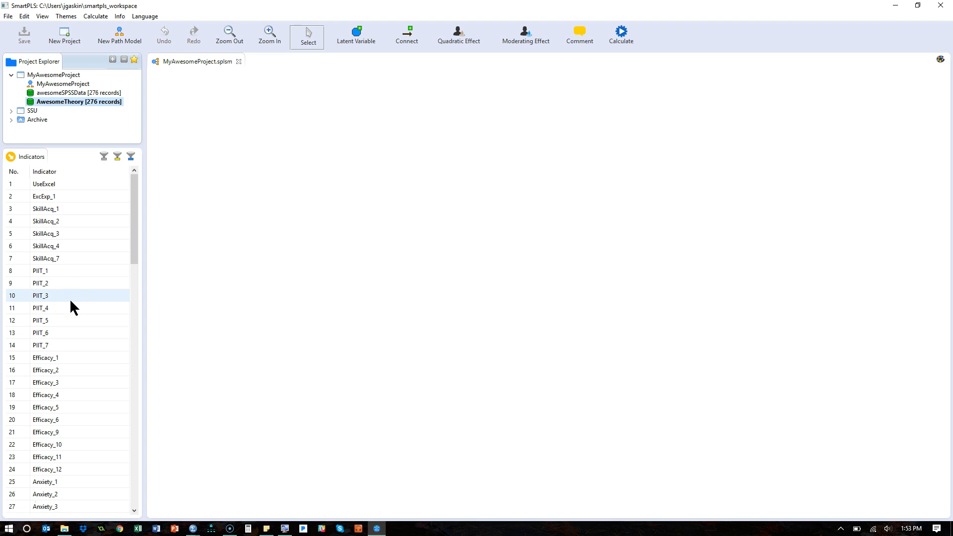
- Set awesomeSPSSData as the active data file of MyAwesomeProject
left_click(73, 94)
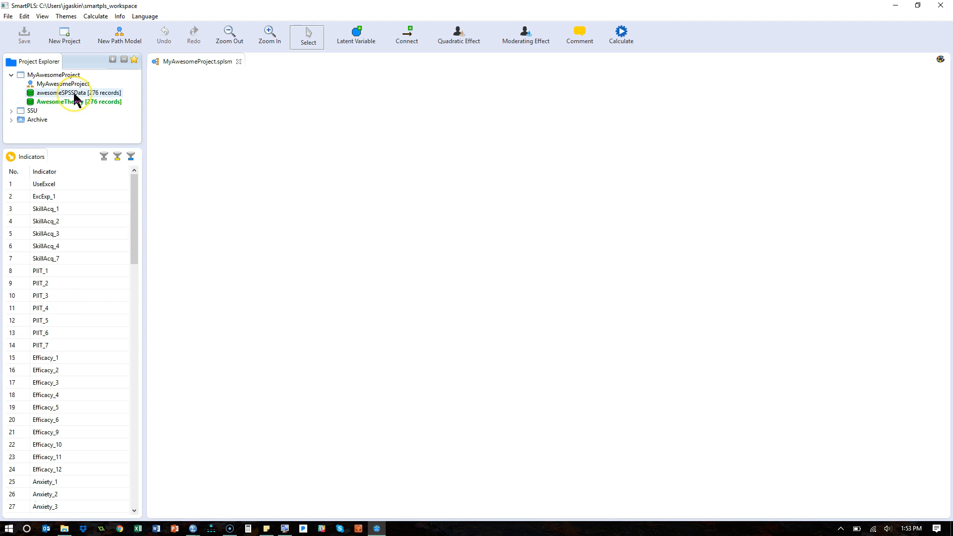
right_click(74, 94)
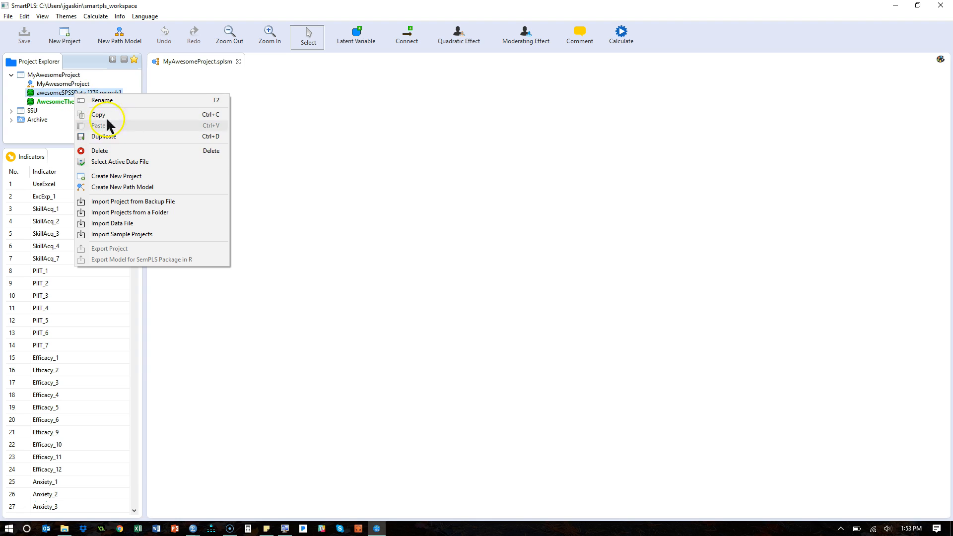
left_click(161, 163)
left_click(240, 228)
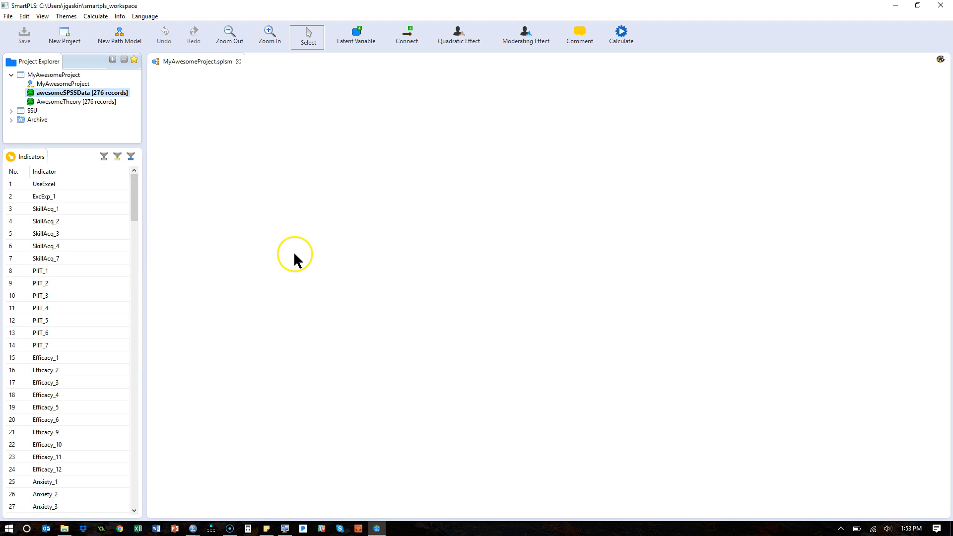